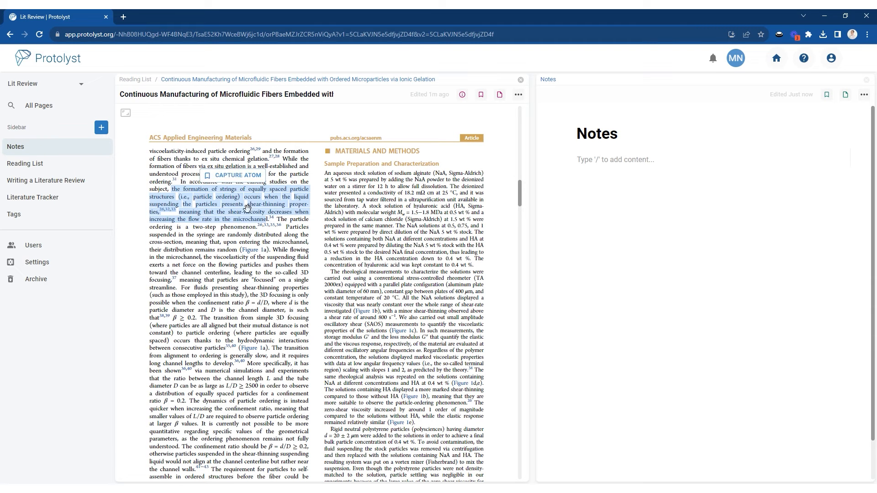
- Add the highlighted passage on strings of equally spaced particles to the Notes page, and open the "What are the well known techniques?" entry
drag(252, 208, 602, 170)
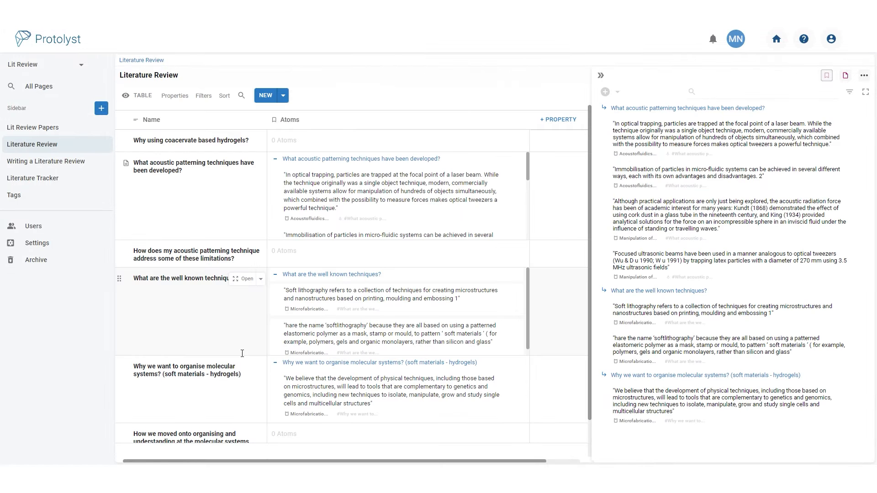
click(246, 278)
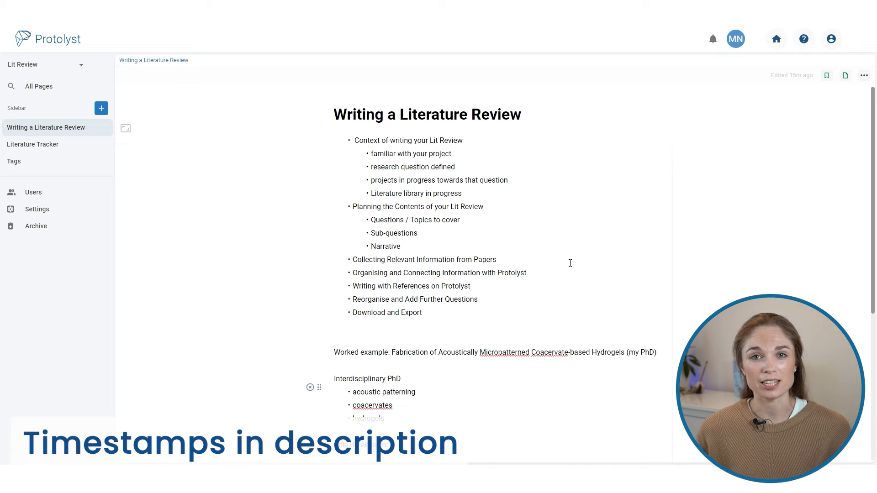
- Review the main outline points and the worked example title on the Writing a Literature Review page
triple_click(471, 143)
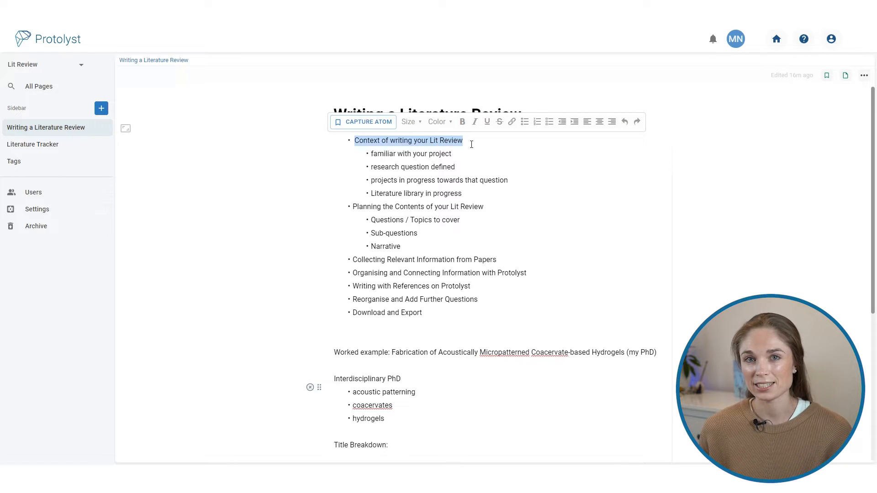
triple_click(497, 211)
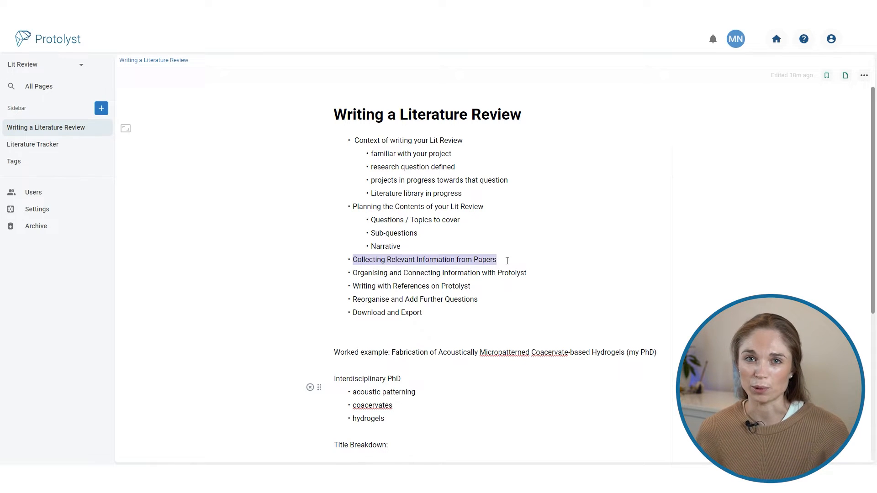
click(404, 351)
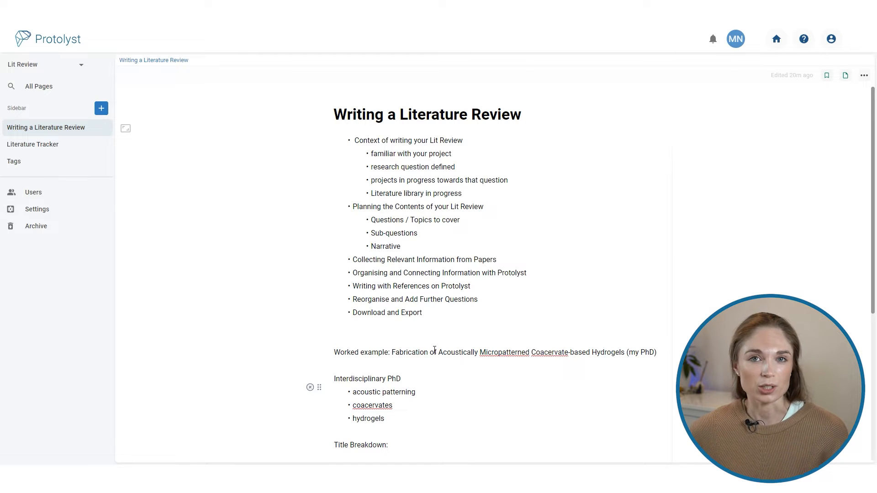
drag(392, 354, 627, 355)
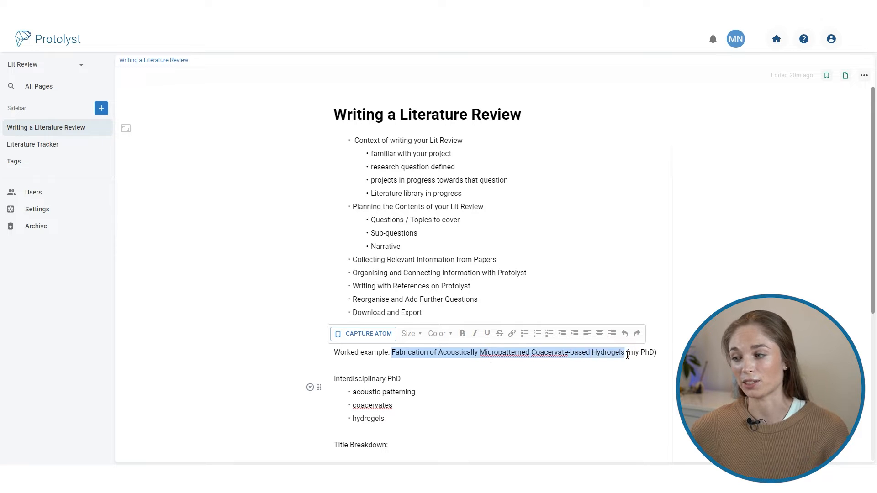
click(417, 372)
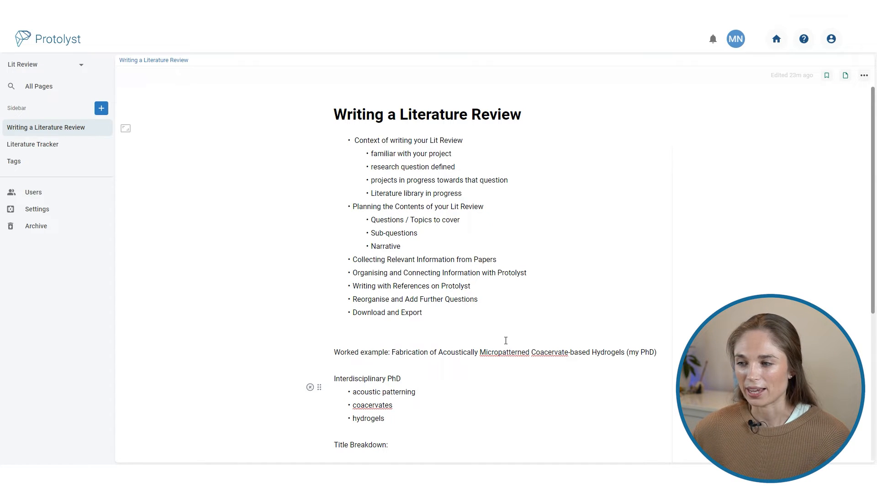
scroll(505, 351, down, 3)
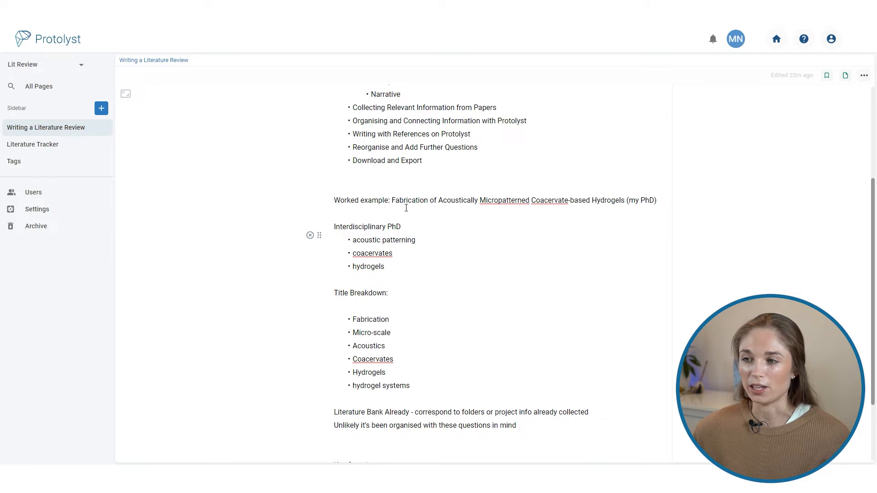
drag(397, 202, 625, 201)
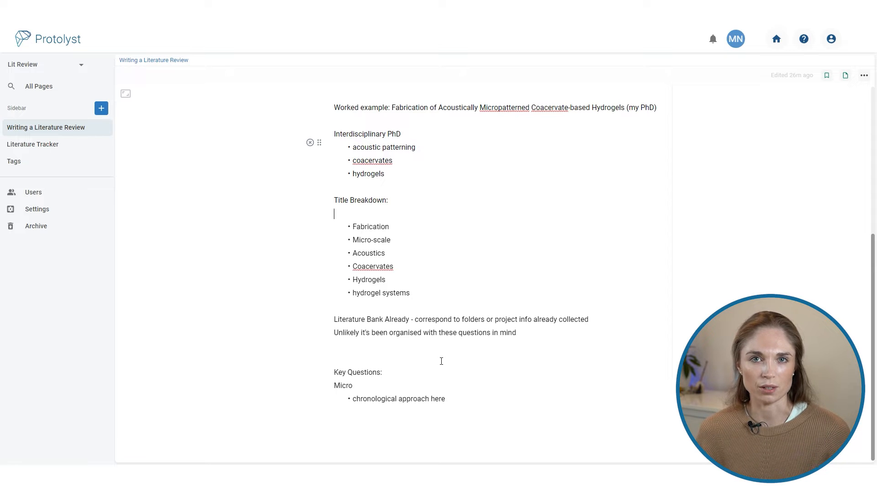
- Add the Micro questions "How we gained deeper understanding at the molecular level?" and "How we moved onto organising and understanding at the molecular systems level?"
click(464, 405)
text(How we gained deeper unders)
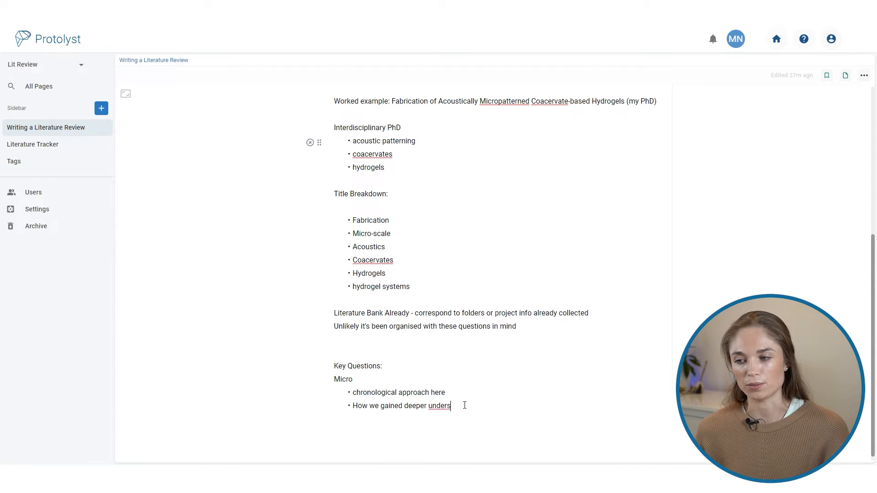
text(tanding at the  molecular level)
click(497, 407)
key(BackSpace)
click(548, 414)
text(?)
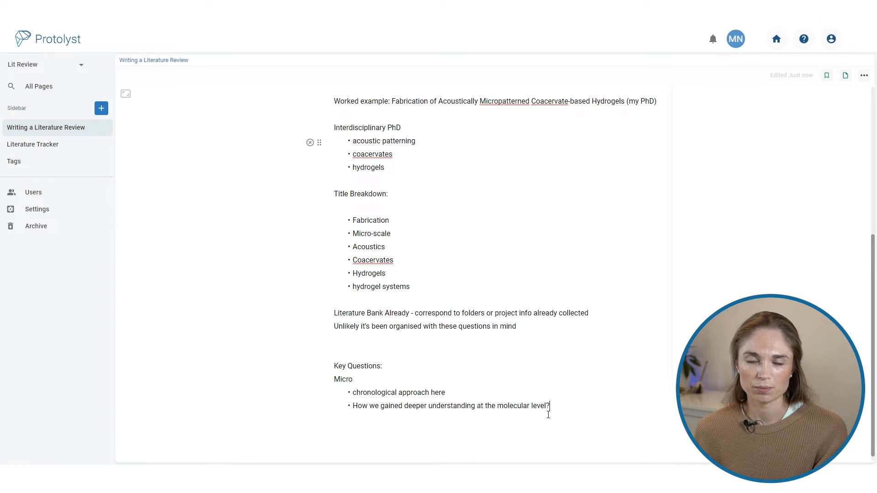
key(Return)
text(How we moved onto organising and understanding at the molecular systems level?)
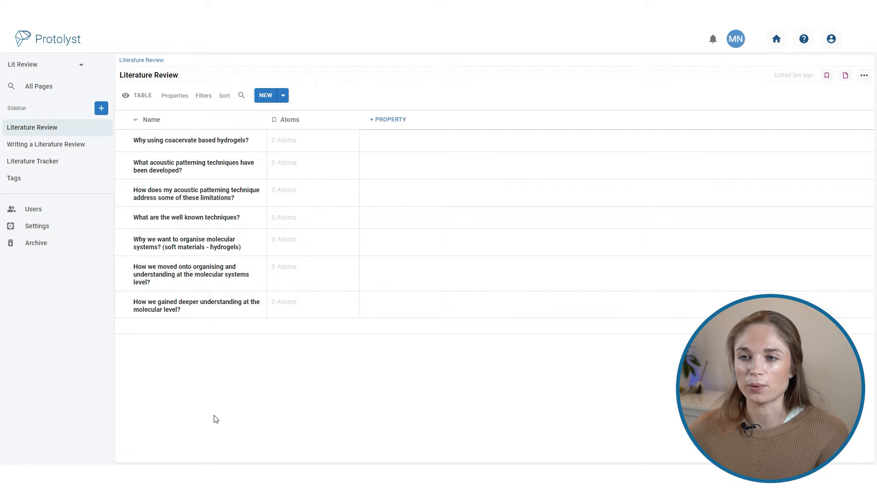
- Create a new table page in the workspace and name it "Lit Review Table"
click(101, 108)
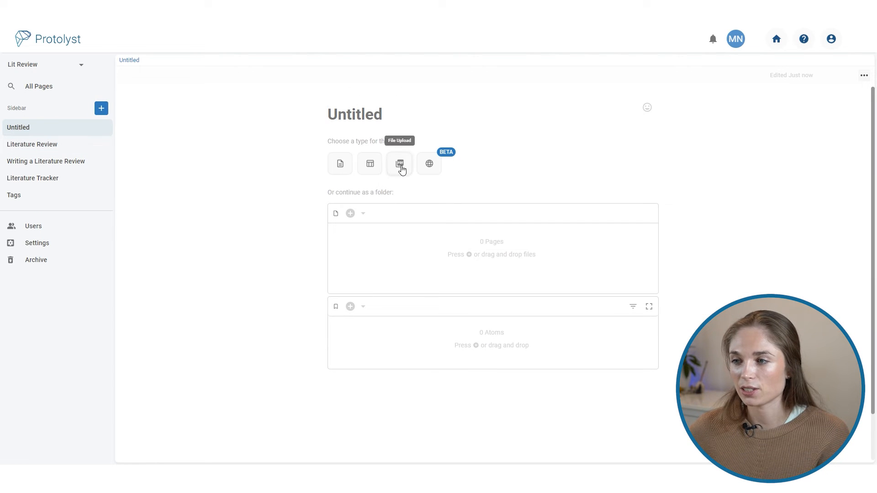
click(378, 168)
click(155, 80)
text(Lit Review Table)
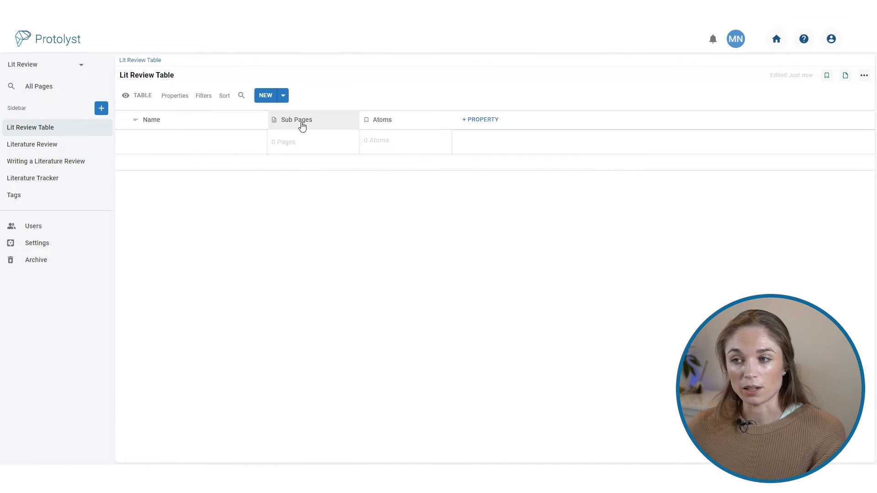
- Change the Sub Pages property of the Lit Review Table to the Citation type
click(305, 126)
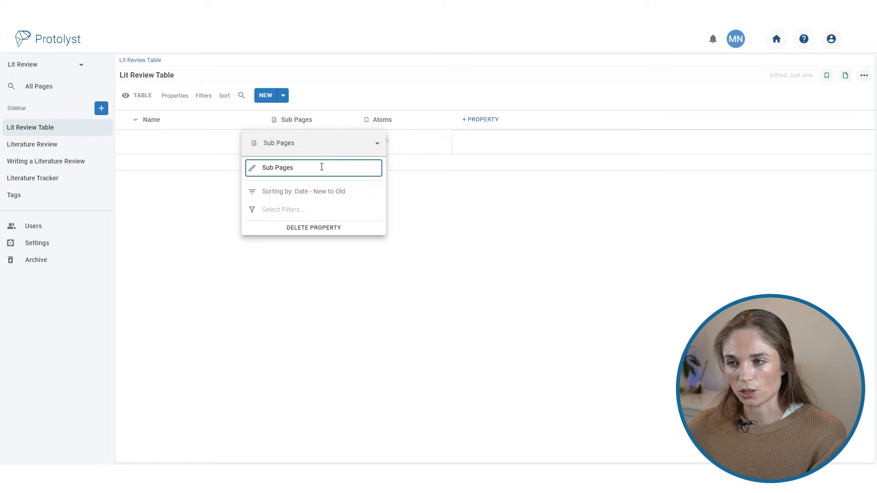
click(377, 143)
click(297, 400)
click(577, 313)
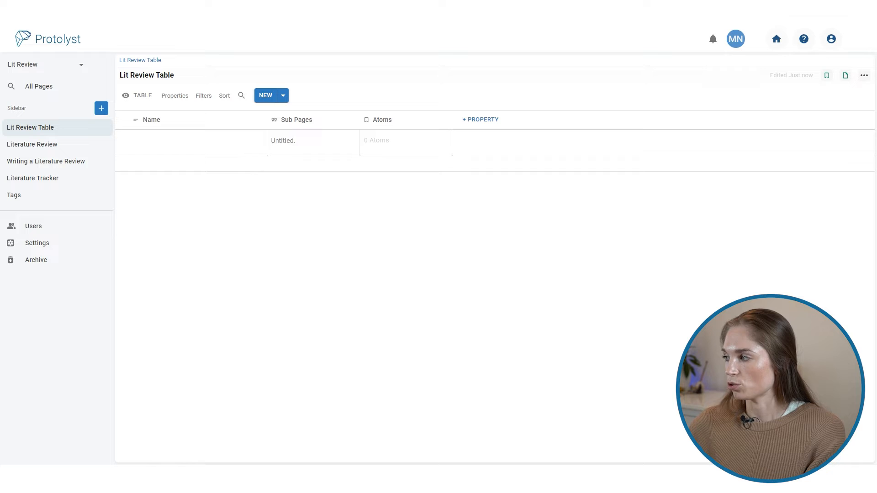
- Import the research paper files into the Lit Review Table
drag(404, 259, 136, 251)
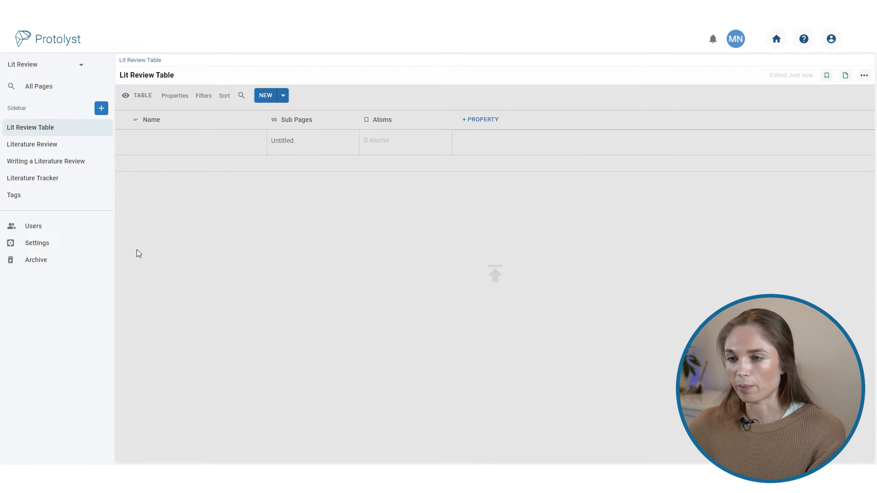
drag(318, 230, 317, 230)
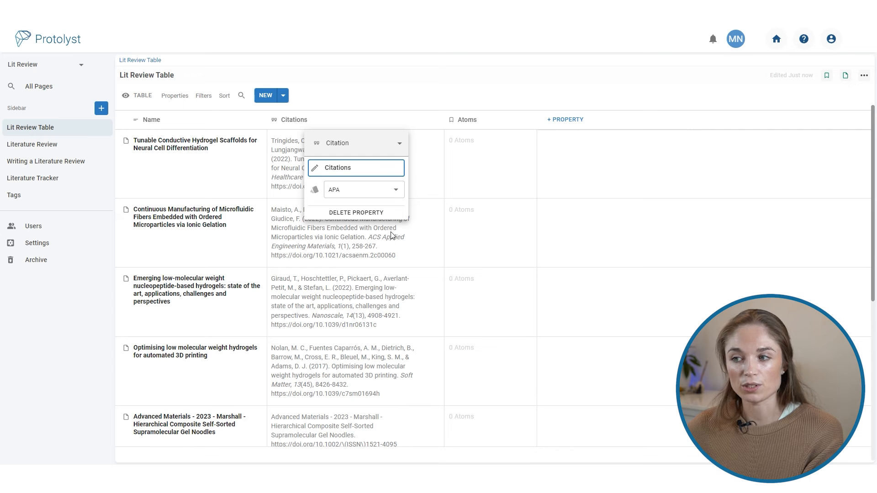
- Select APA as the style of the Citations property and widen the Atoms column
click(393, 191)
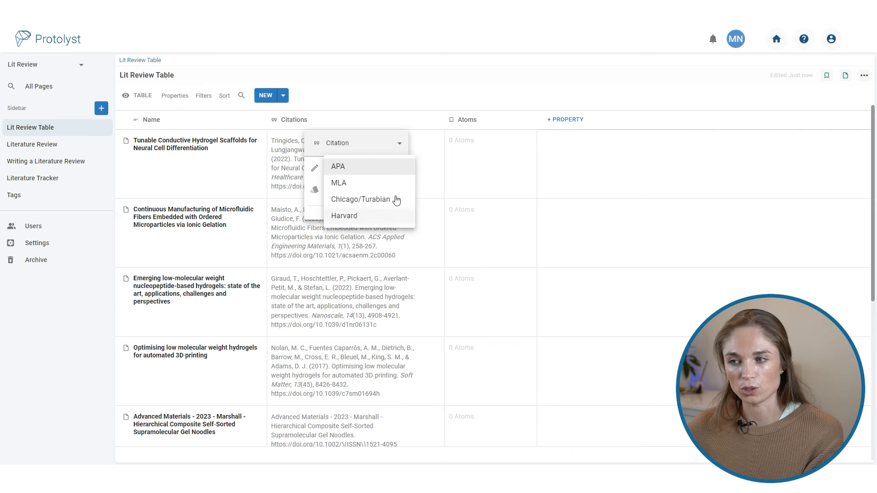
click(371, 169)
drag(542, 119, 612, 188)
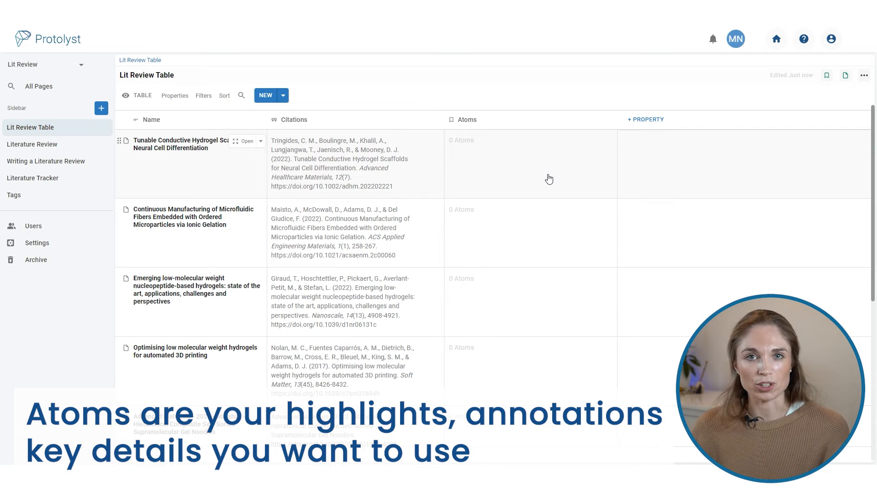
- Open the Literature Review page in split screen beside the Lit Review Table and give the table the wider pane
scroll(549, 179, down, 3)
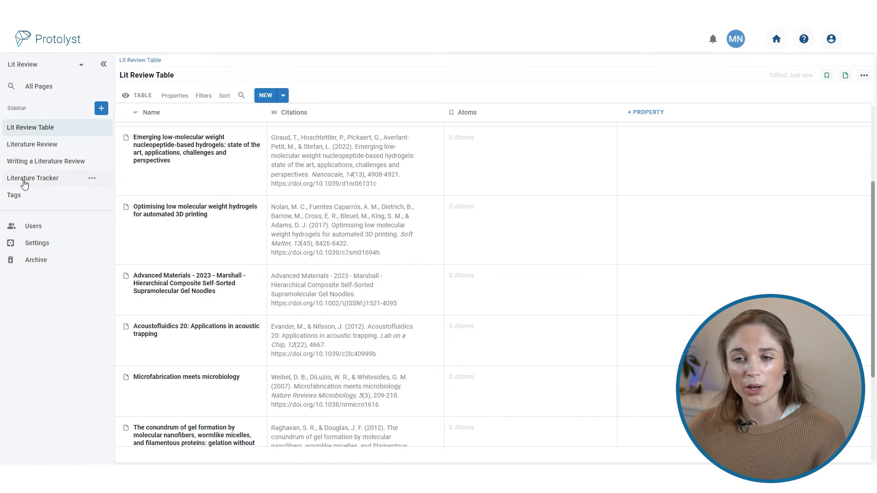
ctrl+click(57, 145)
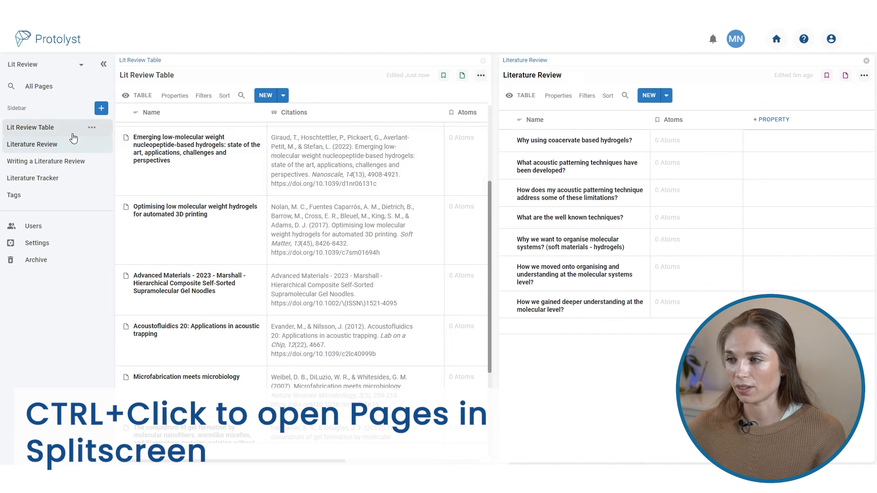
drag(501, 197, 579, 197)
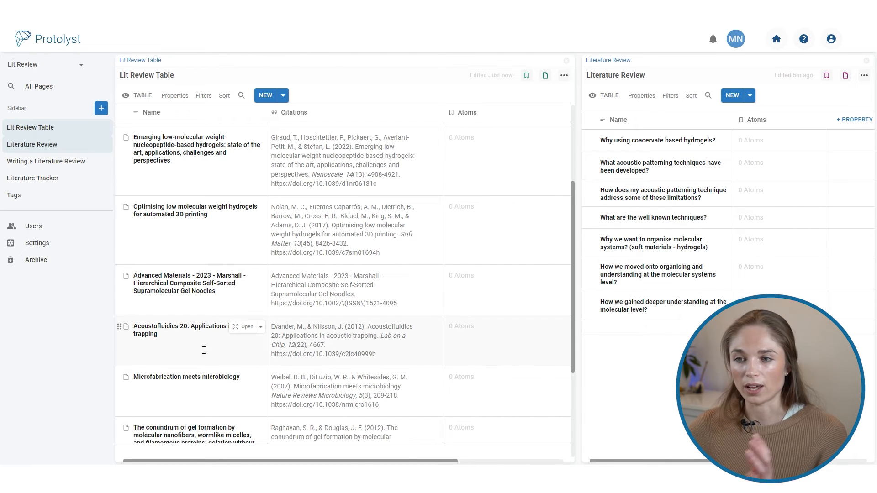
- Open "Acoustofluidics 20: Applications in acoustic trapping" and add its sentence on immobilisation of particles as an atom of the acoustic patterning techniques question
click(247, 327)
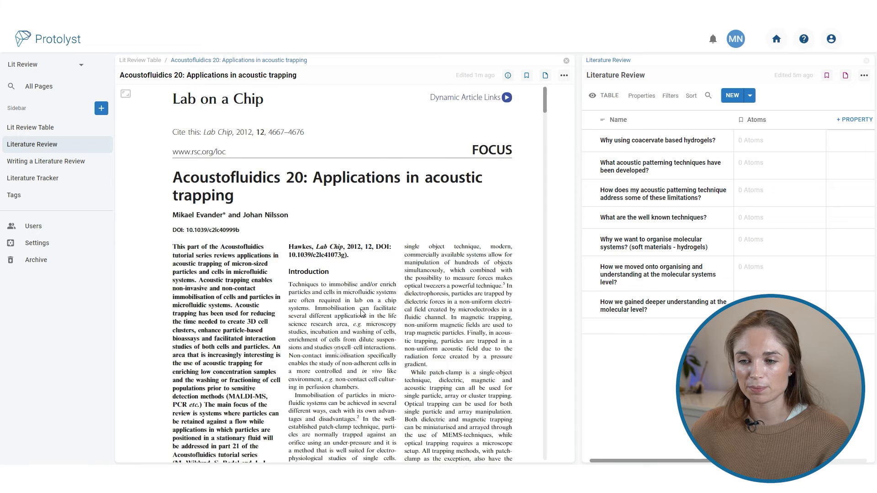
drag(295, 243, 361, 268)
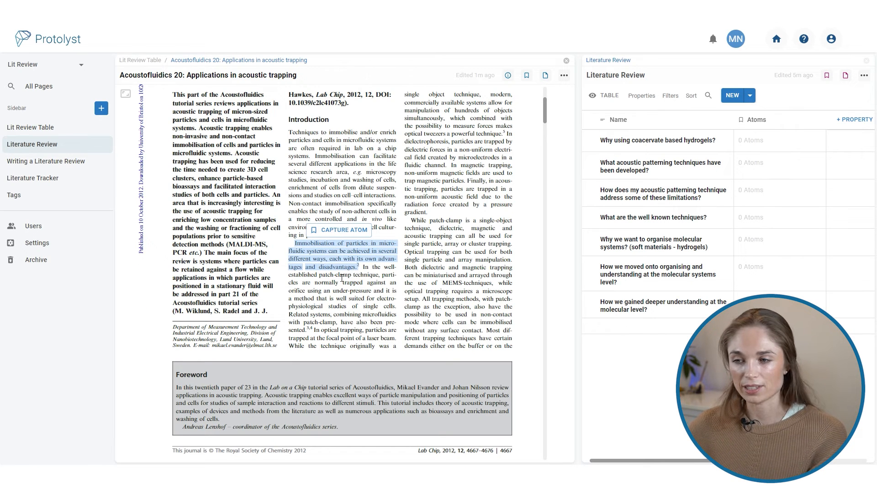
drag(322, 264, 756, 170)
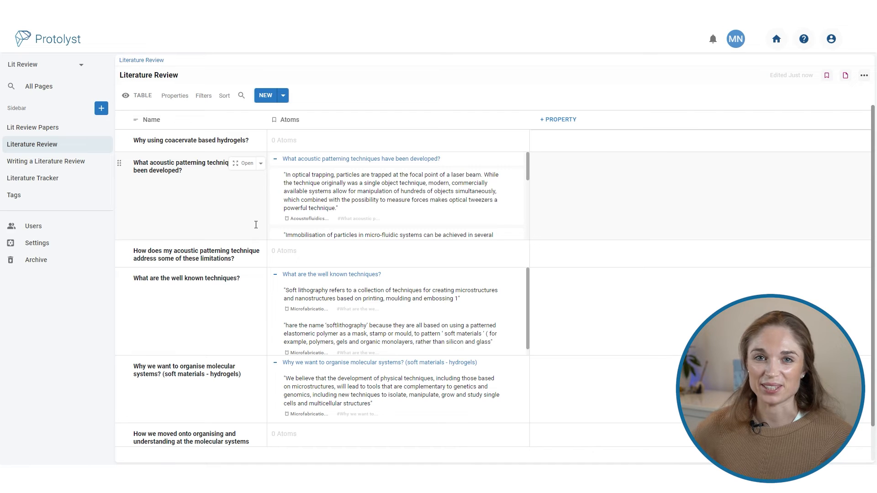
- Open "What acoustic patterning techniques have been developed?" from the Literature Review table, make it a document page and show its atoms
click(243, 169)
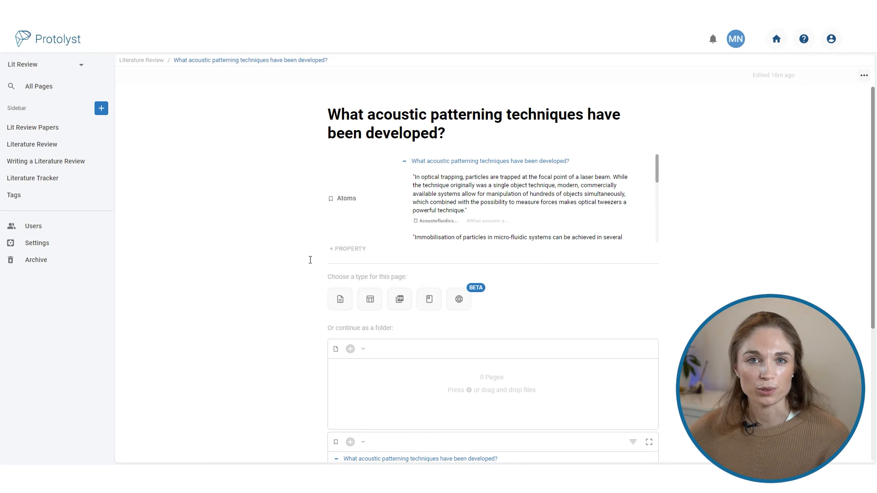
click(340, 300)
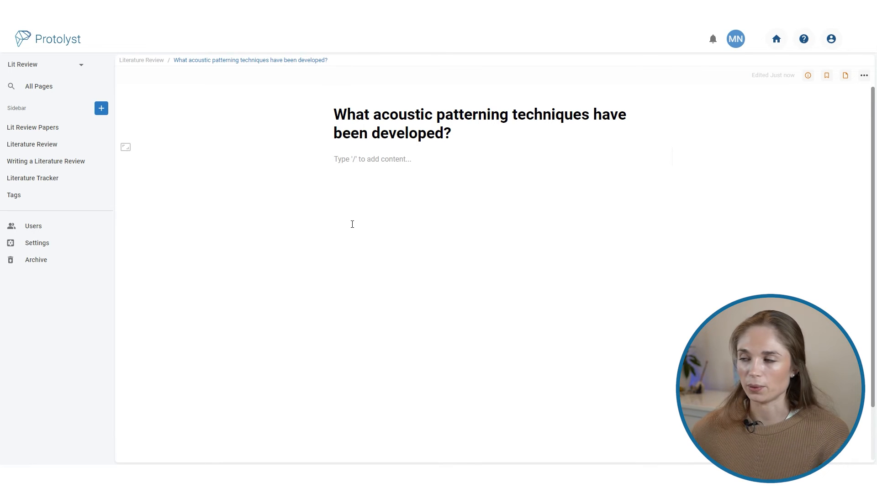
click(829, 79)
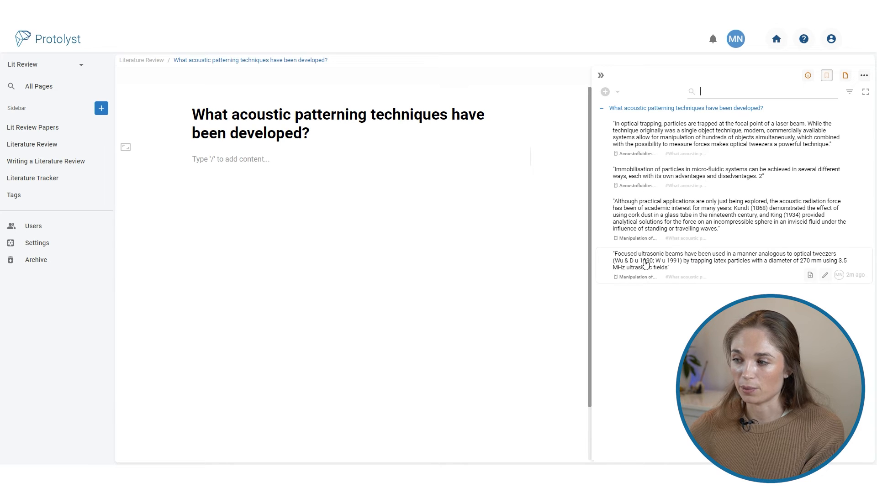
- Open the source paper of the atom beginning "Although practical applications", and insert the optical trapping atom into the page body
click(629, 238)
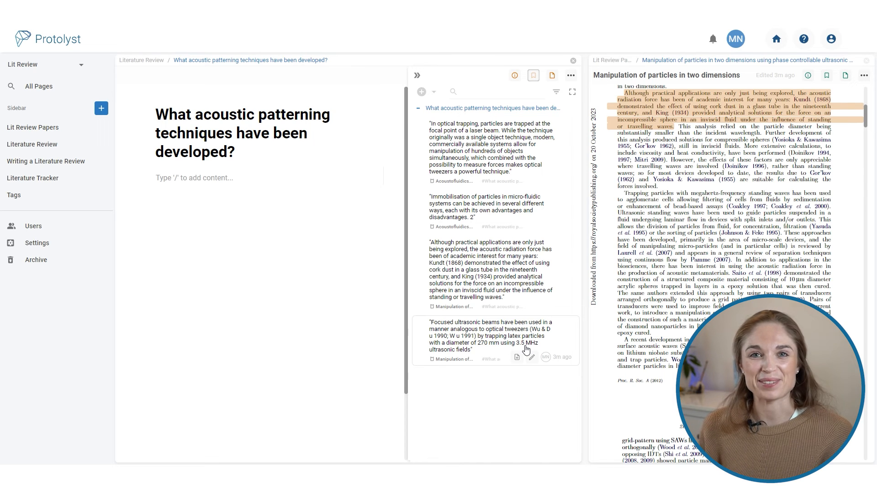
drag(484, 141, 227, 183)
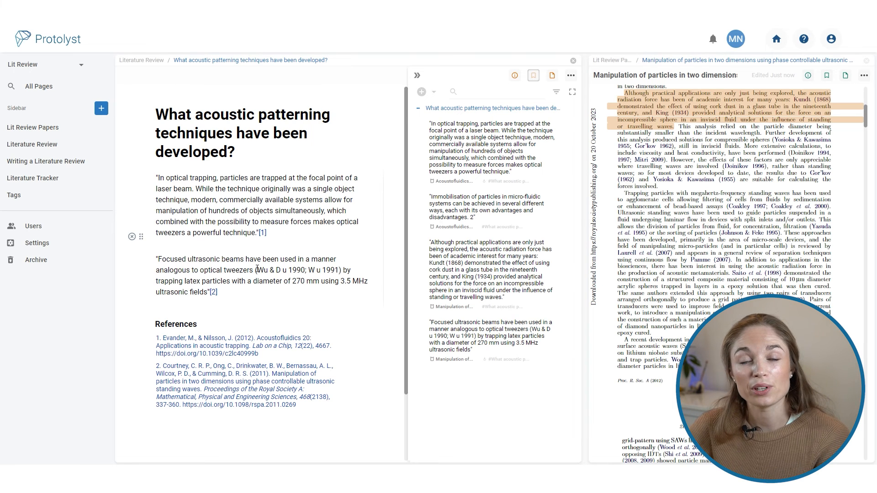
- Write "Optical tweezing traps particles at the focal point of a laser beam. Originally developed" before the first quote, and add the word "Ultrasonic"
text(Optical tweezing)
text( traps particles at the focal poitn of)
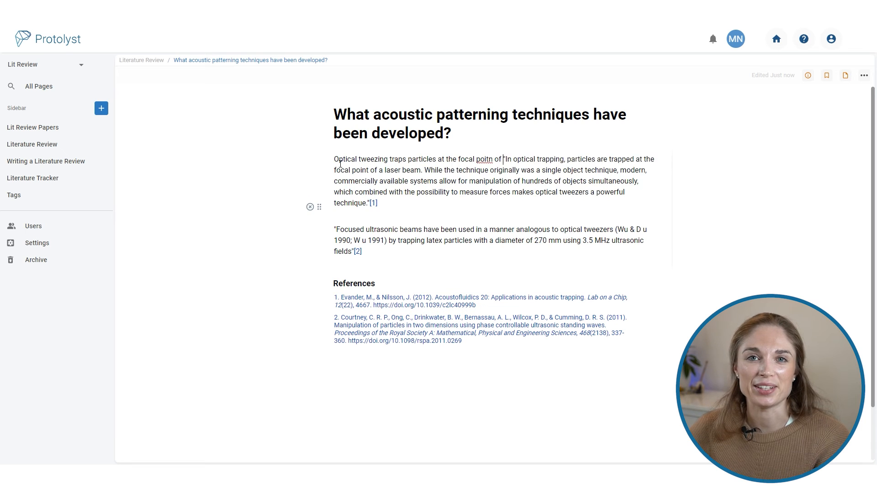
key(BackSpace)
key(BackSpace)
key(BackSpace)
key(BackSpace)
key(BackSpace)
key(BackSpace)
key(BackSpace)
key(BackSpace)
key(BackSpace)
text(point of a laser beam.  Originally developed)
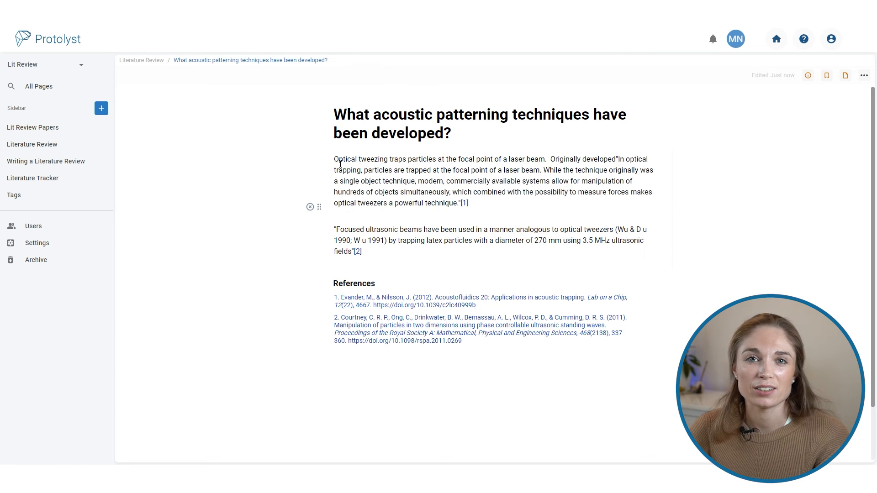
text(Ultrasonic)
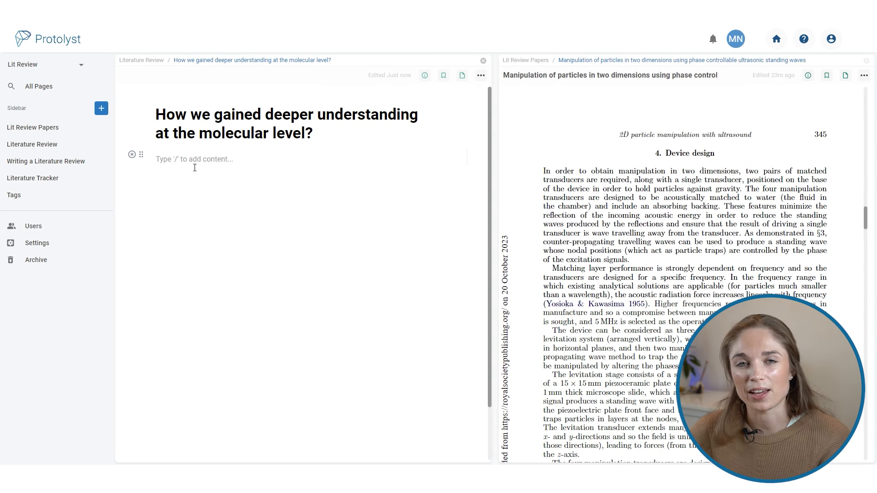
- Begin the "How we gained deeper understanding at the molecular level?" page with "With the invention of the microscope in the"
text(With the investion)
key(BackSpace)
key(BackSpace)
key(BackSpace)
key(BackSpace)
key(BackSpace)
text(ntion of the microscope in the)
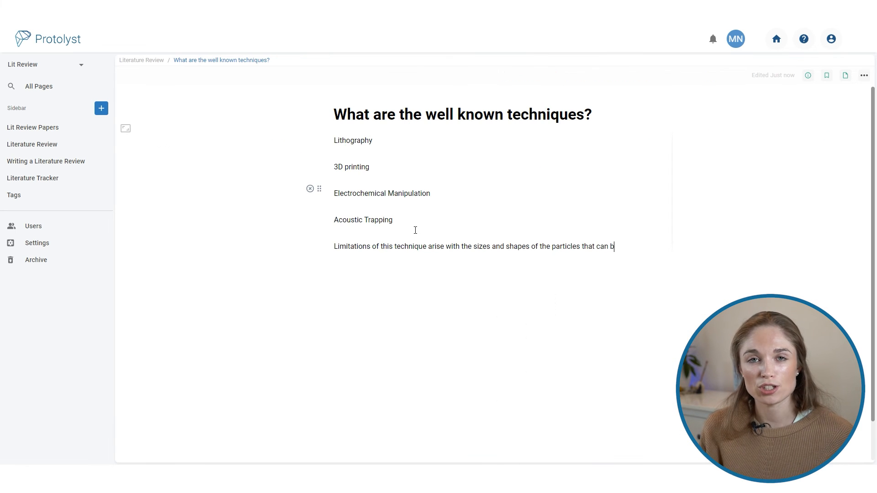
- Continue the limitations sentence under Acoustic Trapping with "be trapped. recent developments have shown trapping of"
text(e trapper)
key(BackSpace)
text(d. recent developments have)
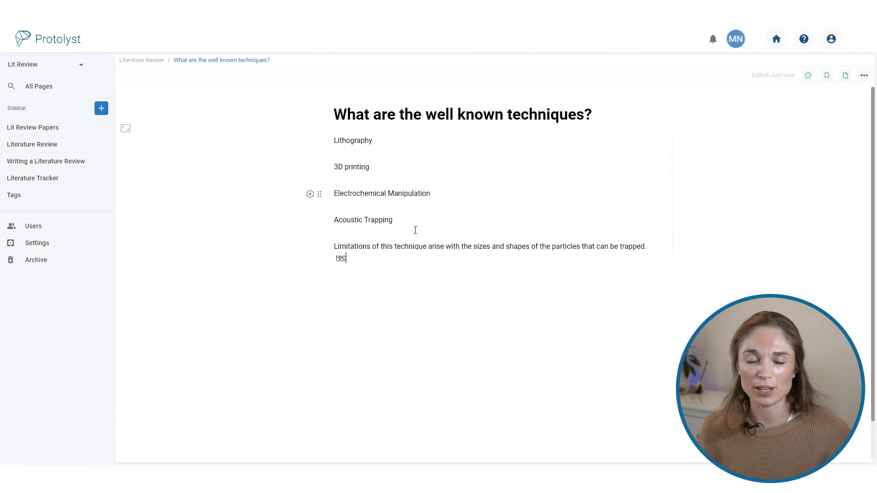
text( shown trapping of)
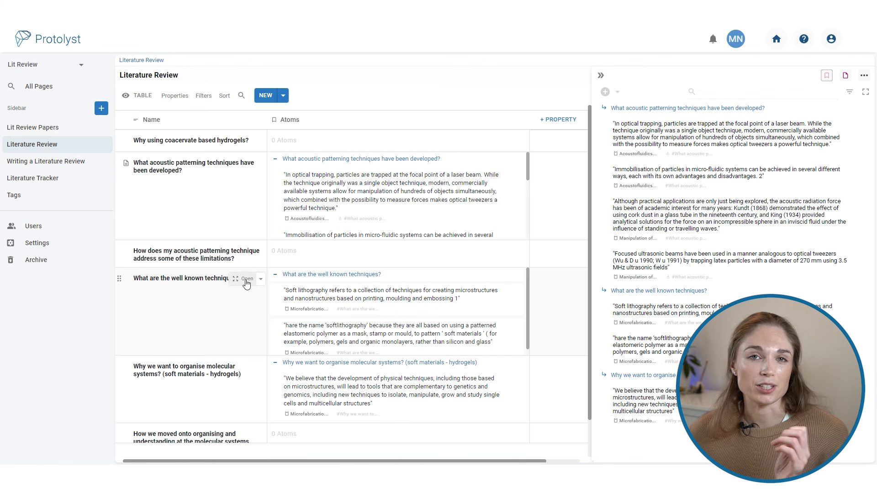
- Create a Vertical view of the Literature Review table named "Lit Review Doc"
click(146, 96)
click(156, 129)
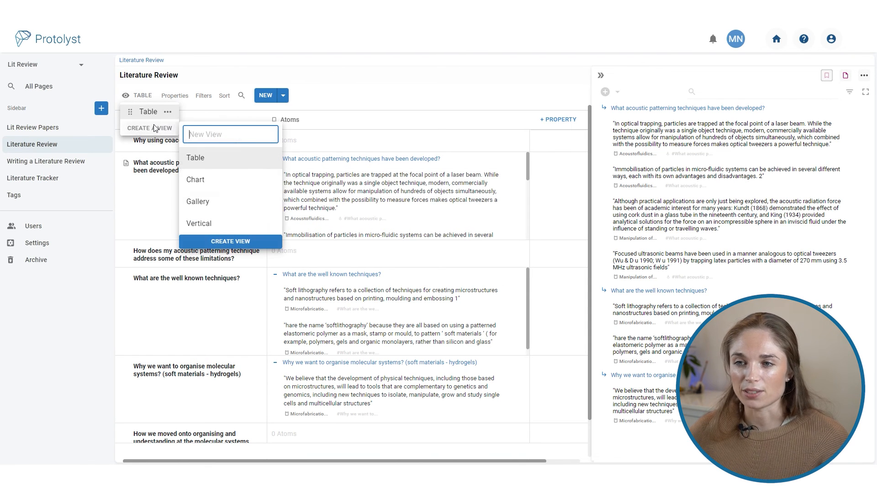
click(218, 224)
click(214, 139)
text(Lit Review Doc)
click(226, 241)
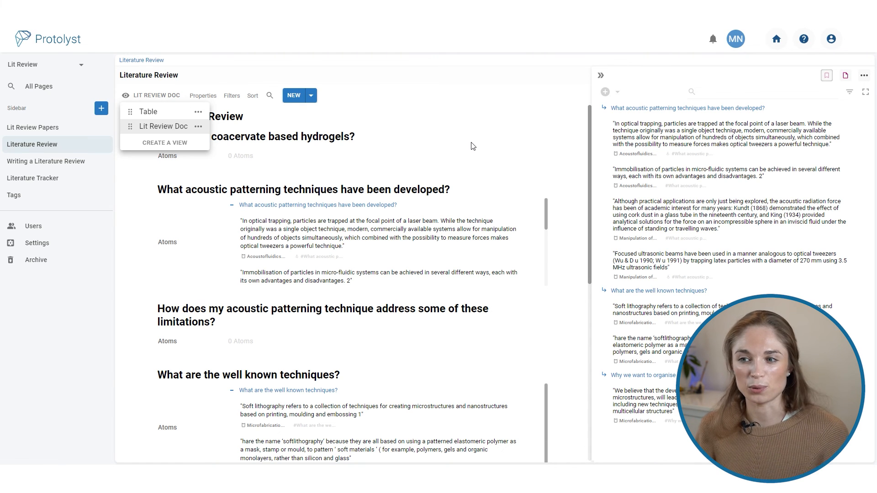
click(152, 272)
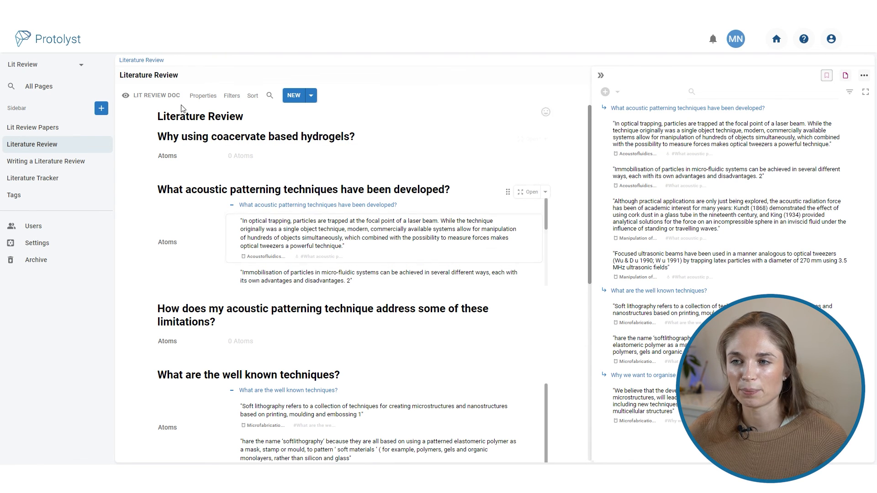
- Hide the Atoms property in the Lit Review Doc view and turn on Display Page Preview
click(193, 96)
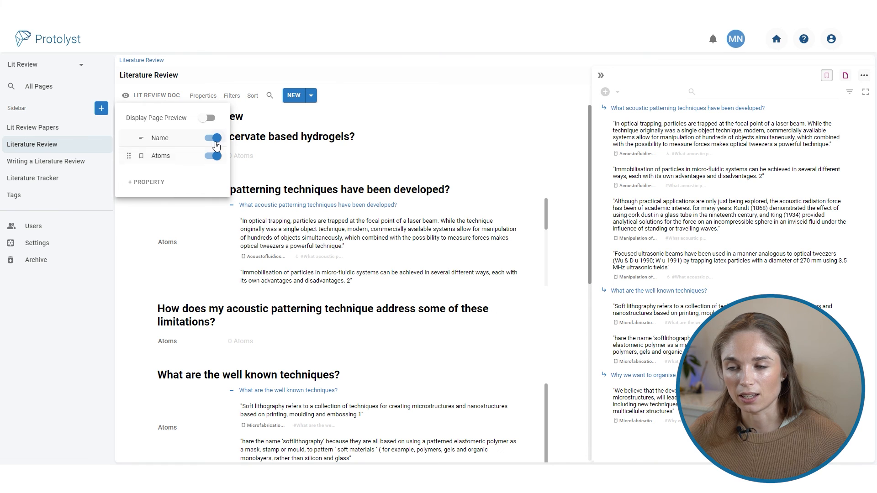
click(216, 158)
click(208, 118)
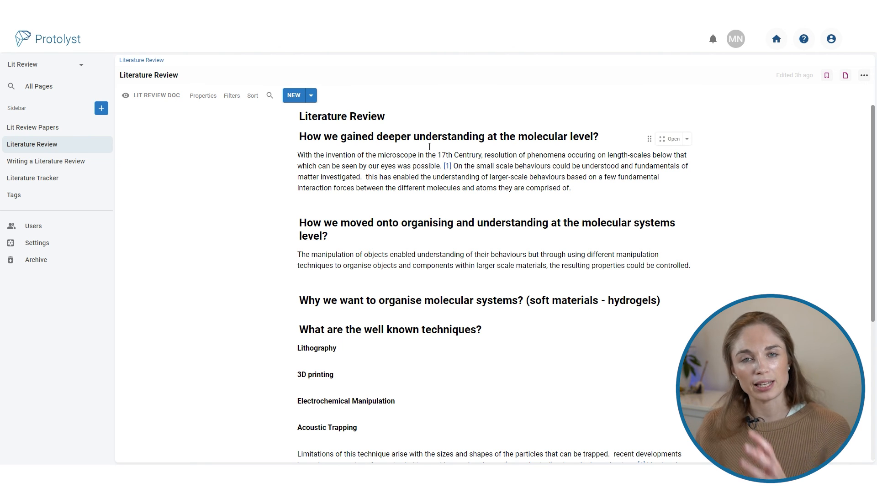
- Review the assembled Literature Review document from the first question to the last, and open its page options
scroll(563, 196, down, 5)
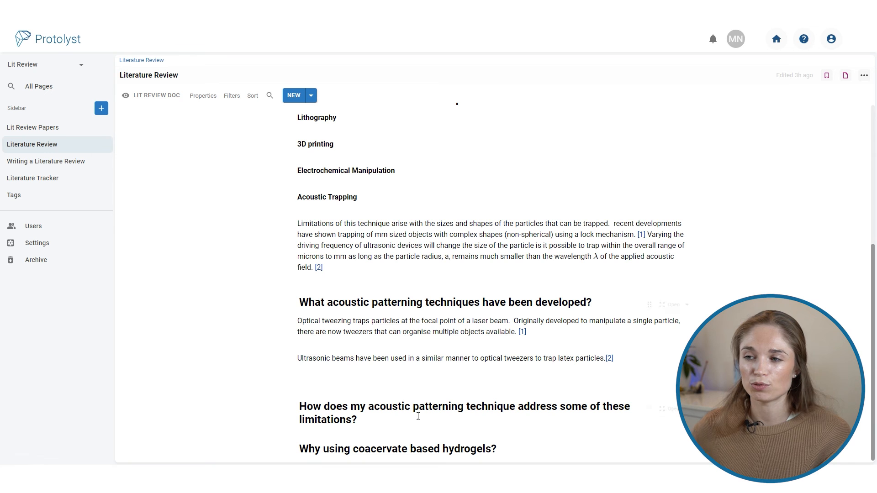
scroll(554, 319, up, 5)
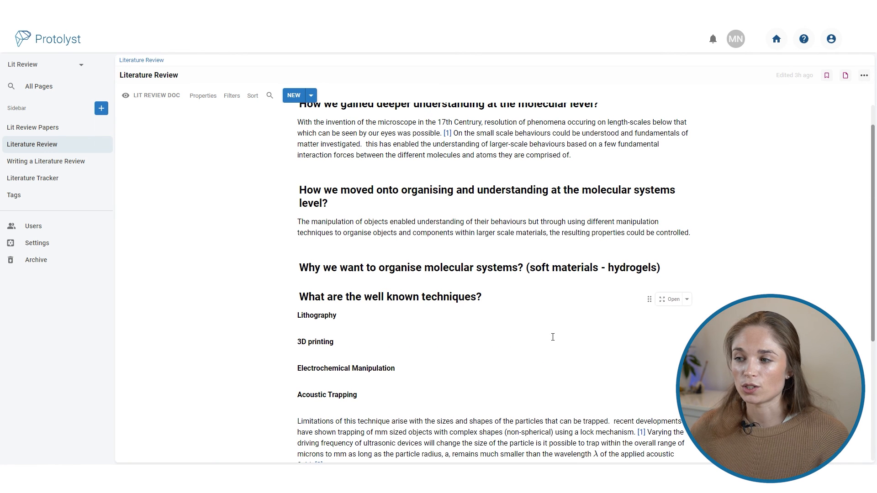
scroll(569, 344, up, 1)
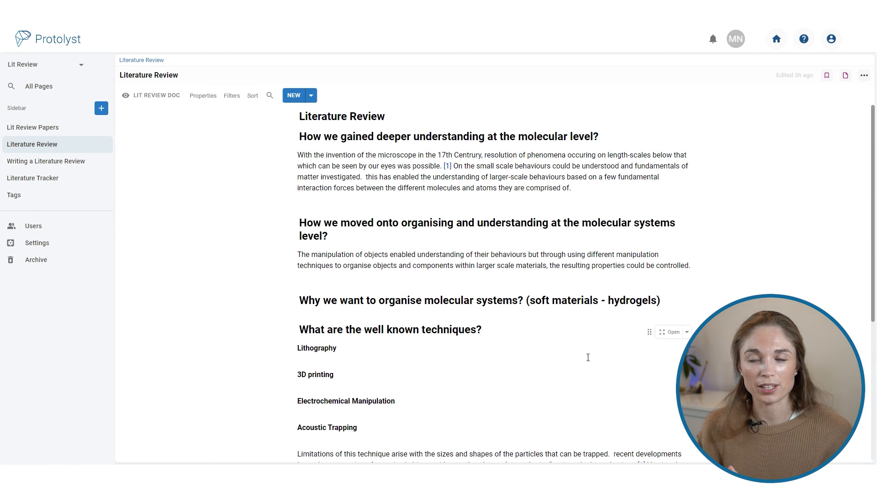
click(863, 76)
click(817, 165)
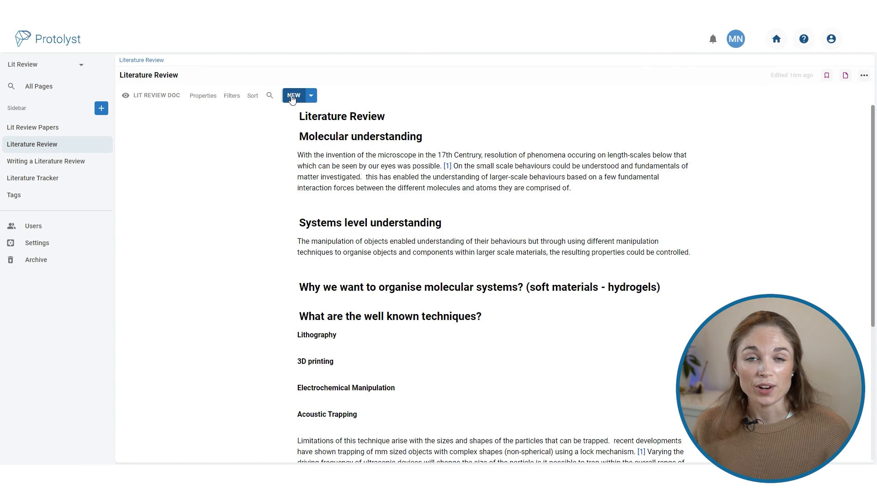
- Add a new untitled section to the document, and rename "How we gained deeper understanding at the molecular level?" as "Molecular understanding"
click(294, 95)
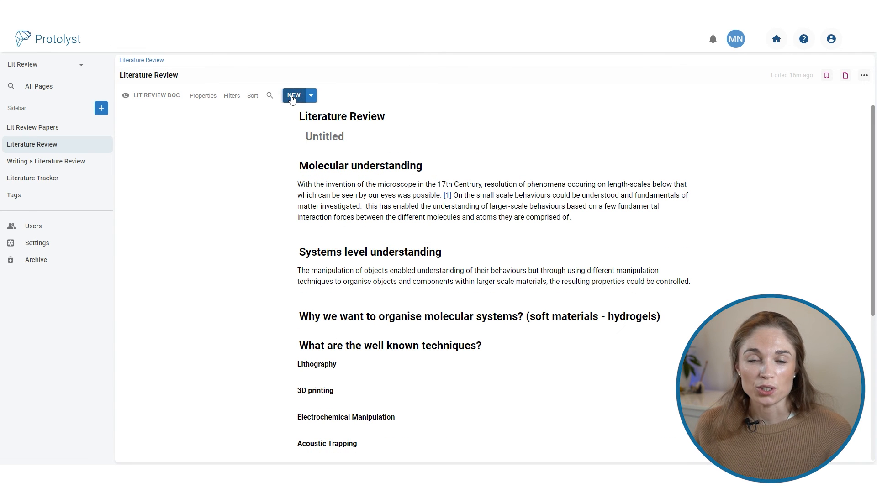
click(322, 136)
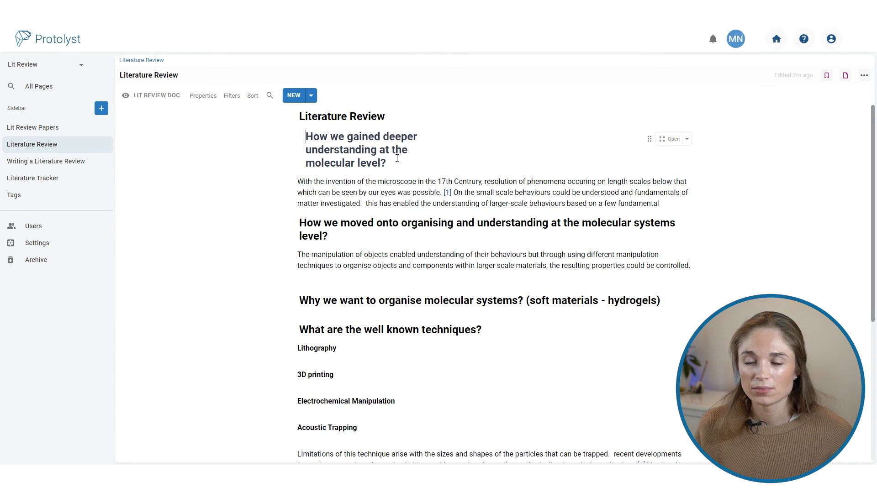
text(Molecular understandingstanding at the molecular level?)
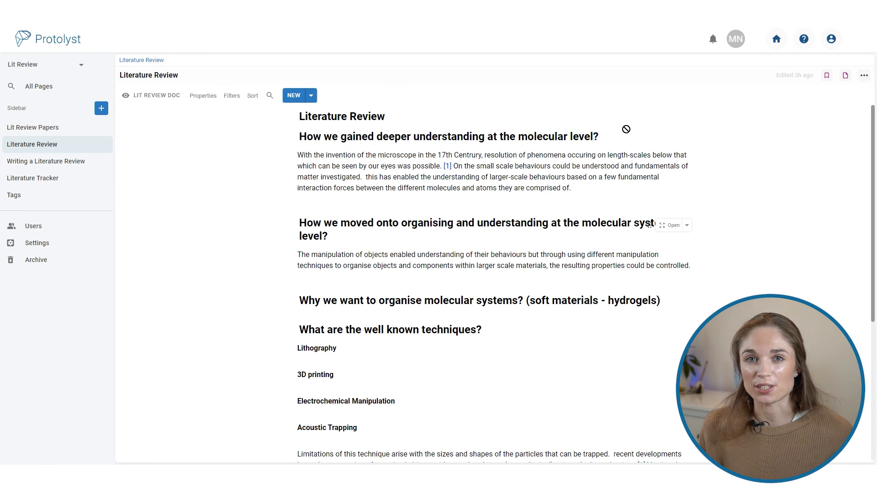
- Move the section on organising and understanding at the molecular systems level above "How we gained deeper understanding at the molecular level?"
drag(626, 129, 618, 135)
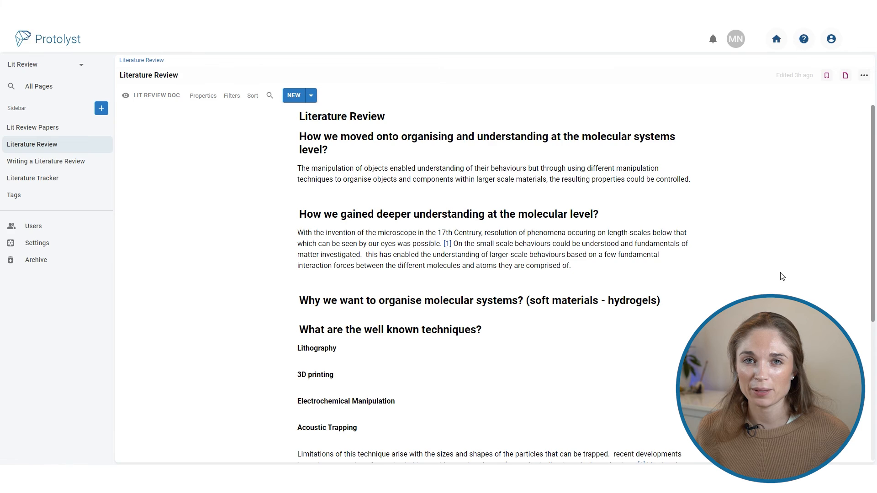